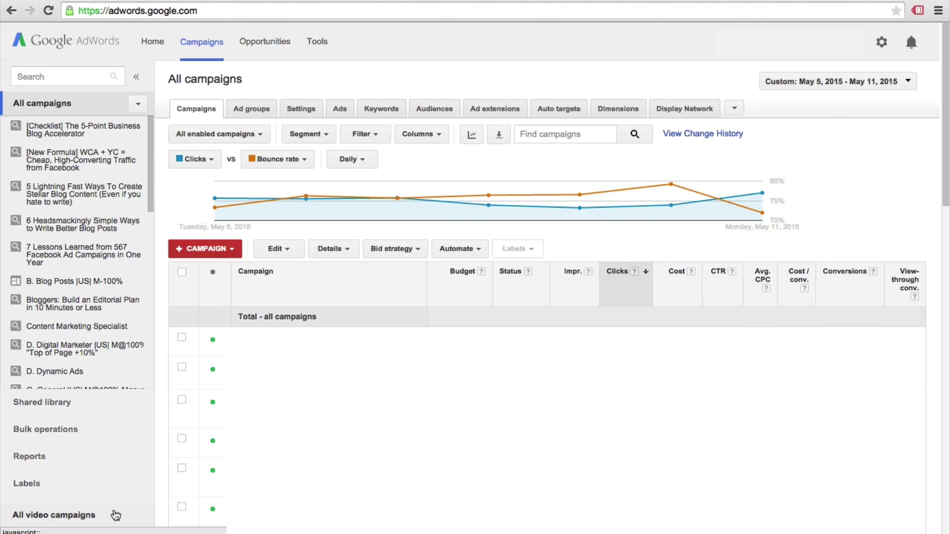
Start a new video campaign and name it 'Test Campaign 1'.
click(115, 516)
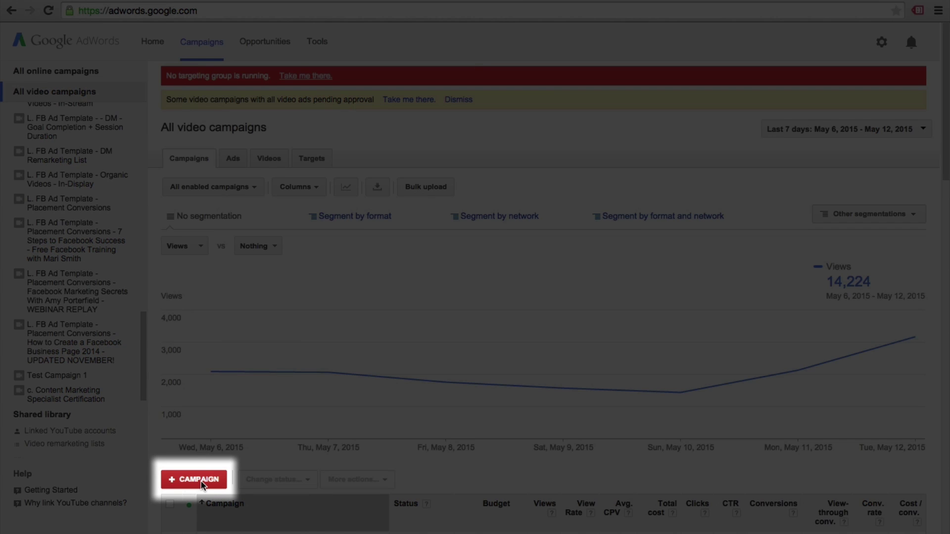
click(200, 480)
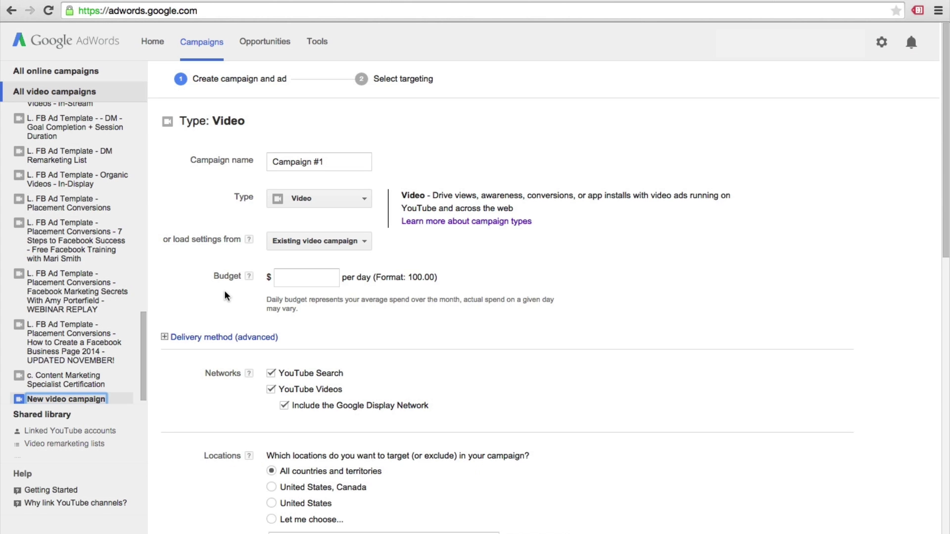
click(322, 164)
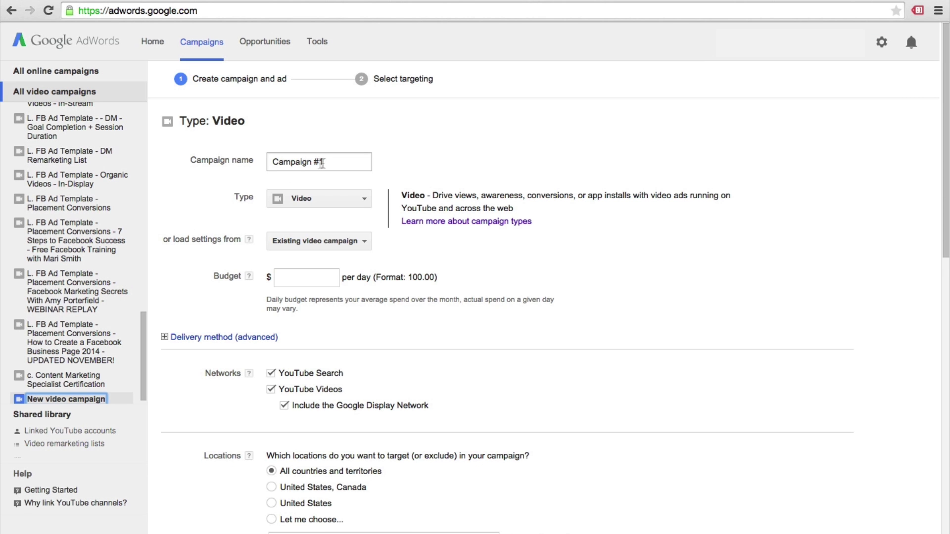
drag(335, 163, 272, 162)
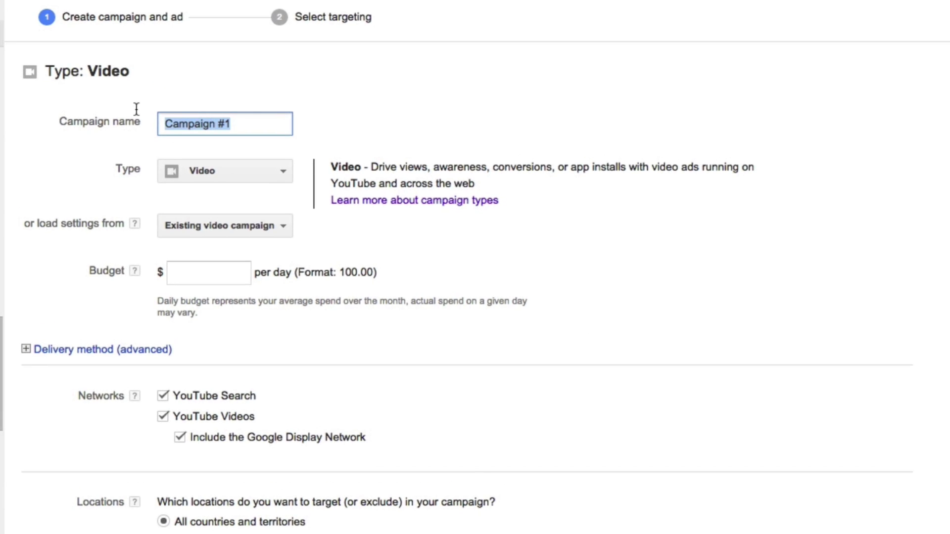
text(Test Cam)
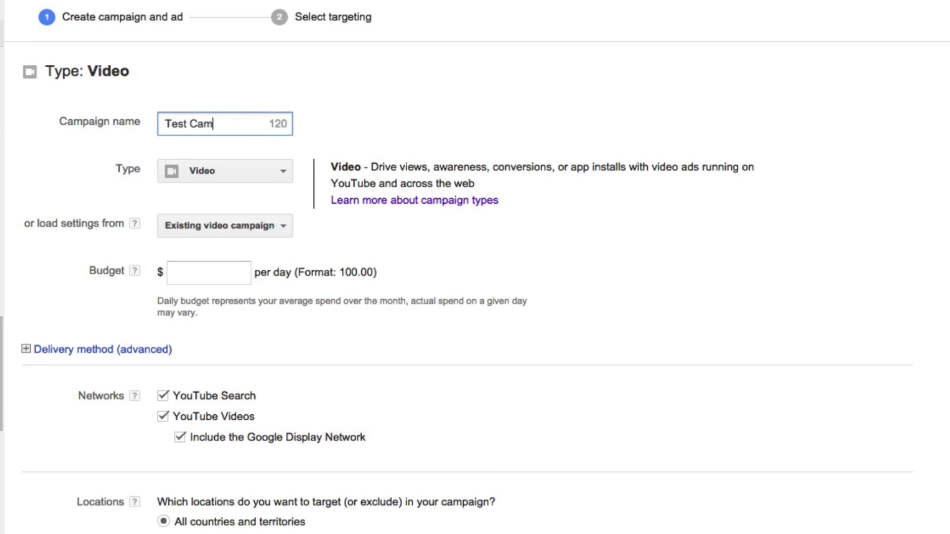
text(paign 1)
Set the daily budget to $10.00 without copying settings from an existing campaign.
click(275, 225)
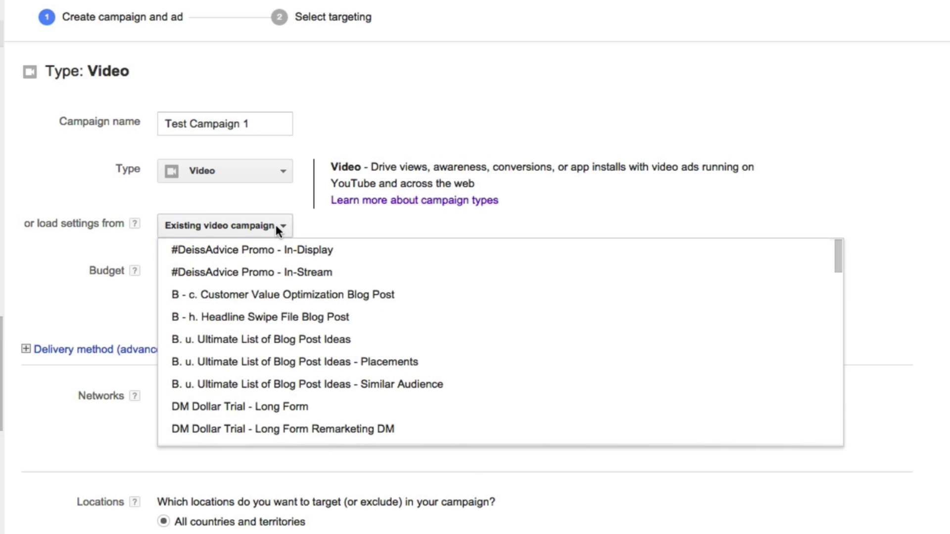
click(275, 224)
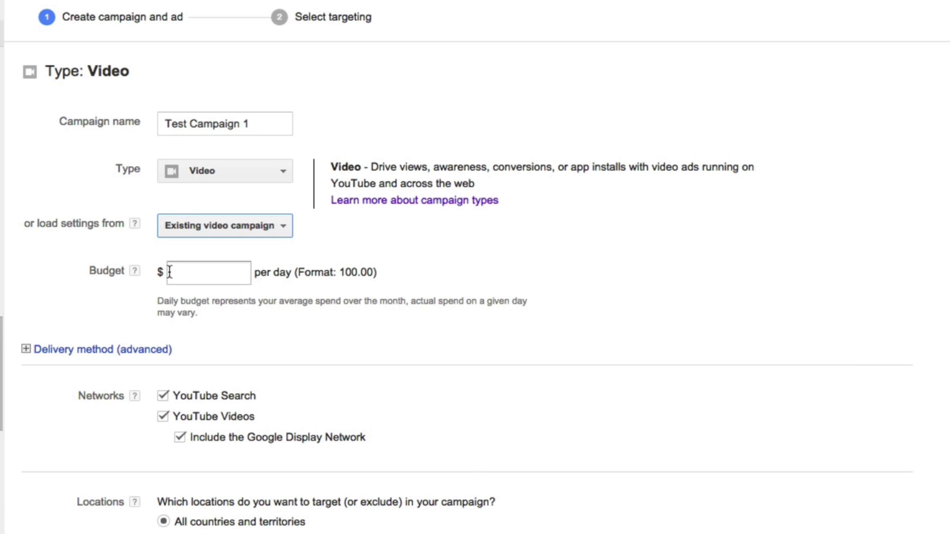
click(208, 274)
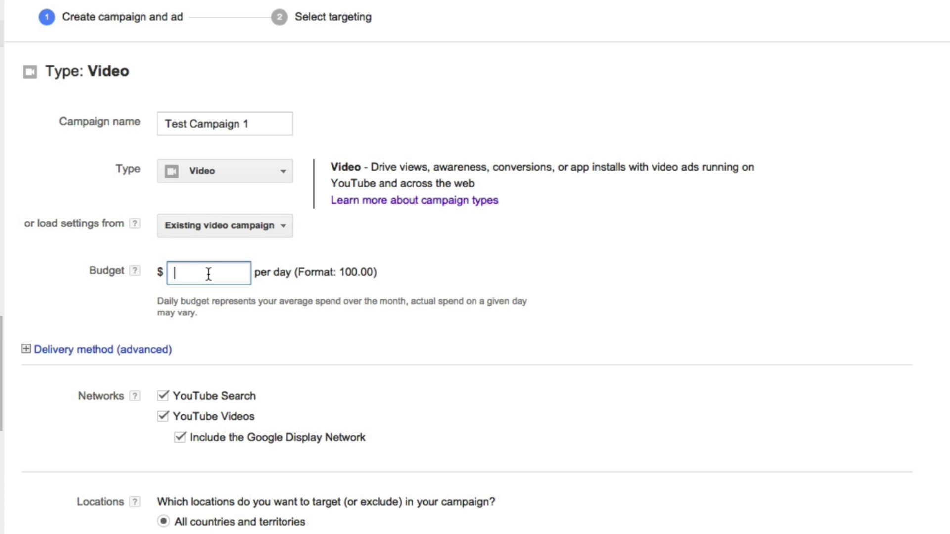
text(10.00)
click(555, 353)
Reveal the advanced delivery method options.
scroll(466, 296, down, 5)
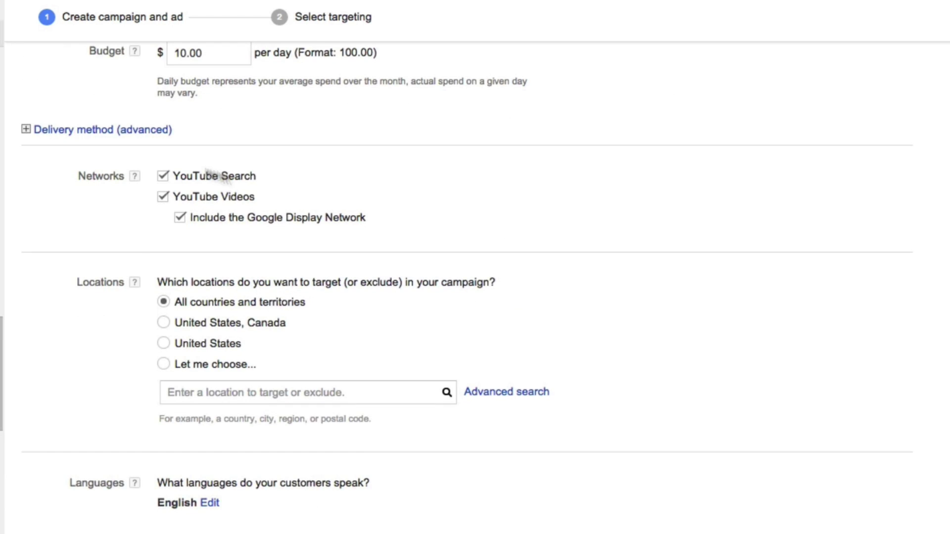
click(124, 131)
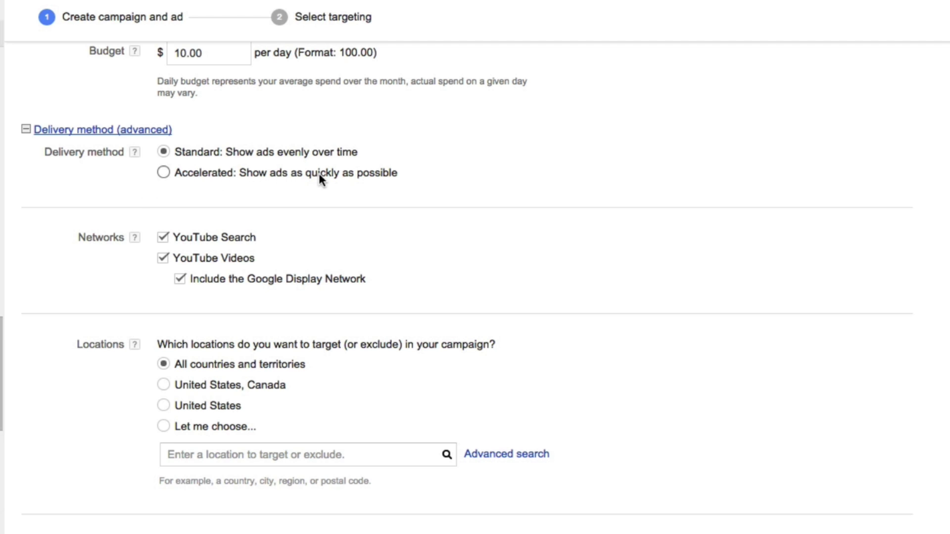
scroll(414, 177, down, 2)
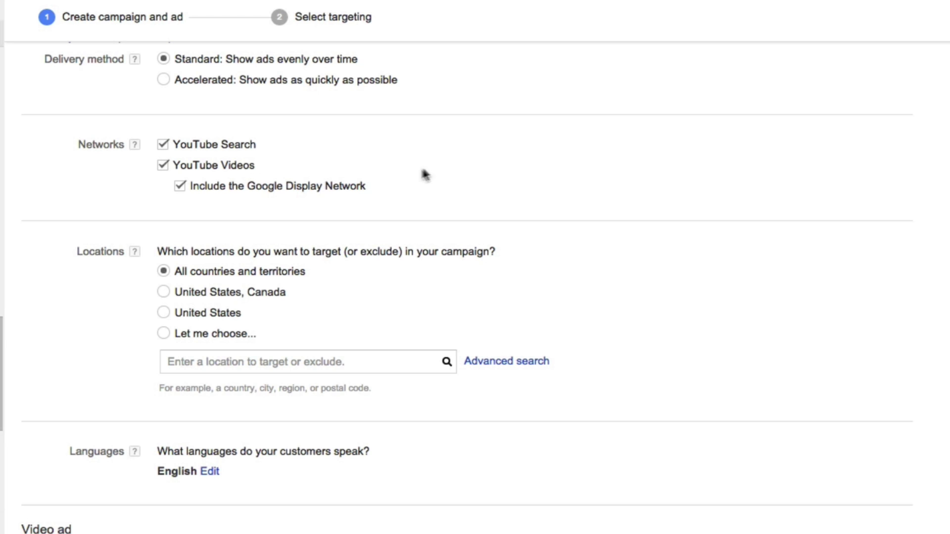
scroll(532, 212, down, 3)
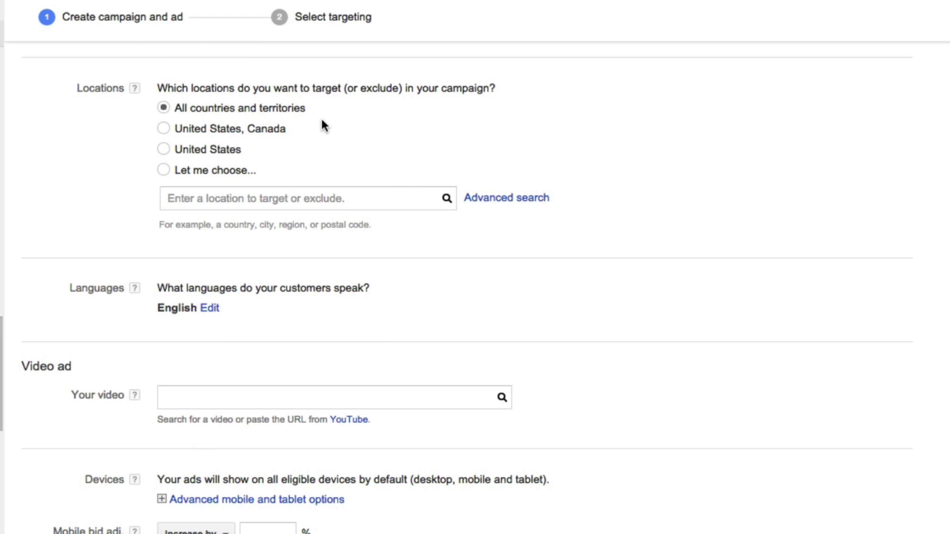
Target United States and Canada and show the full language list.
click(164, 129)
scroll(127, 207, down, 2)
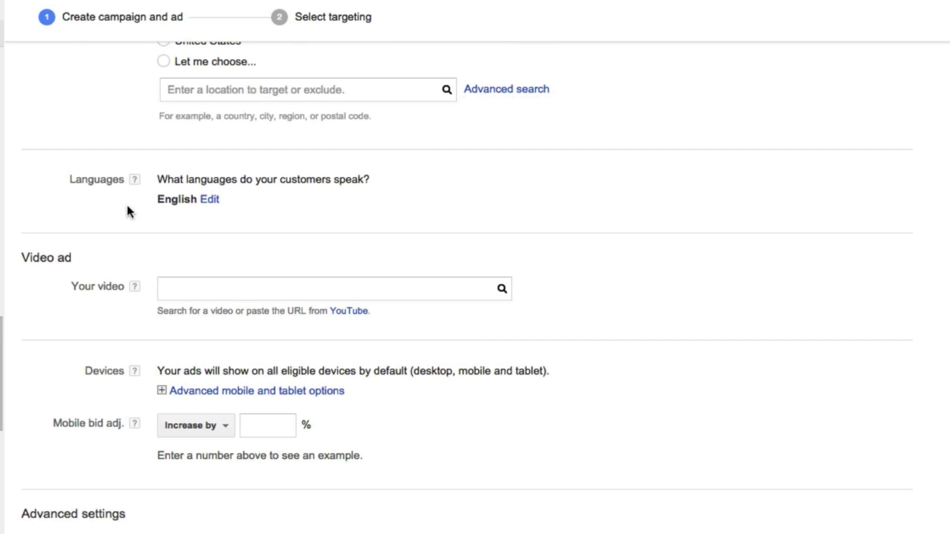
click(210, 199)
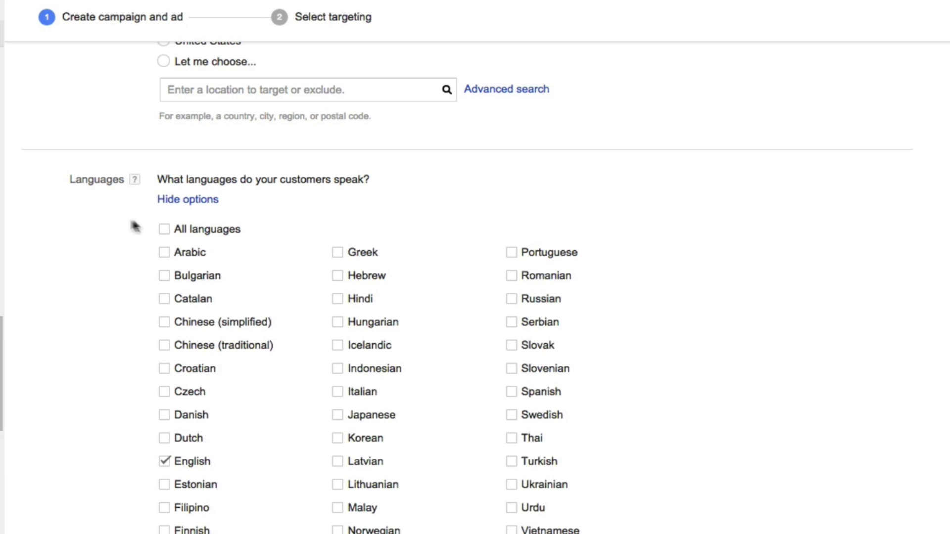
scroll(108, 250, down, 3)
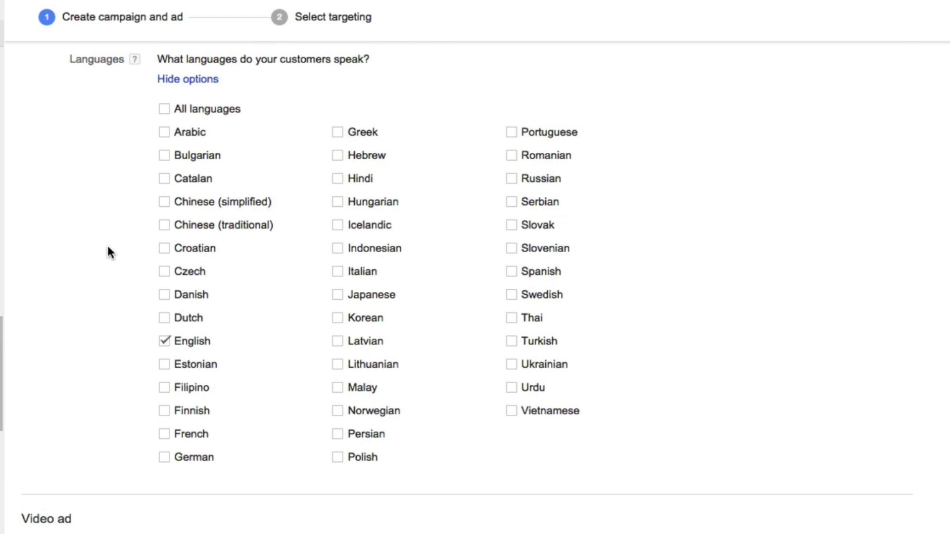
scroll(110, 251, down, 8)
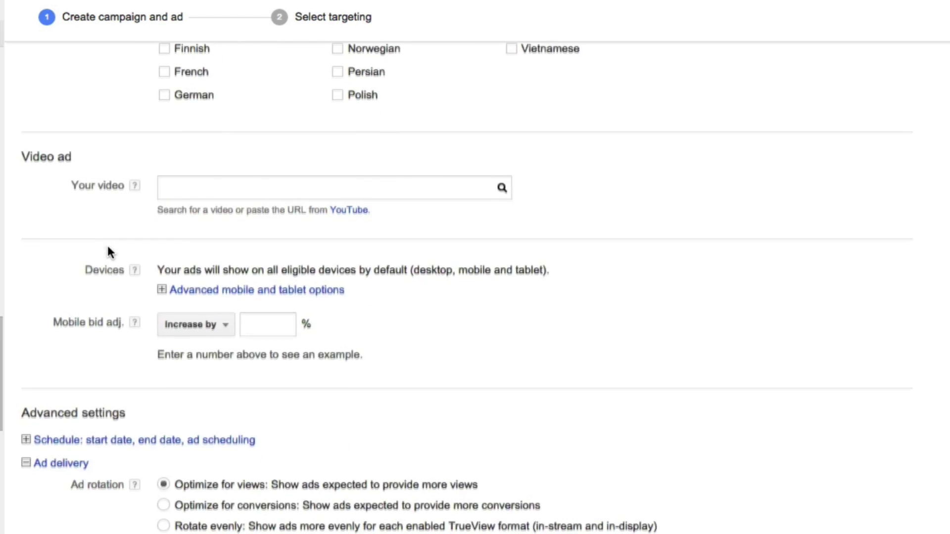
scroll(129, 161, down, 2)
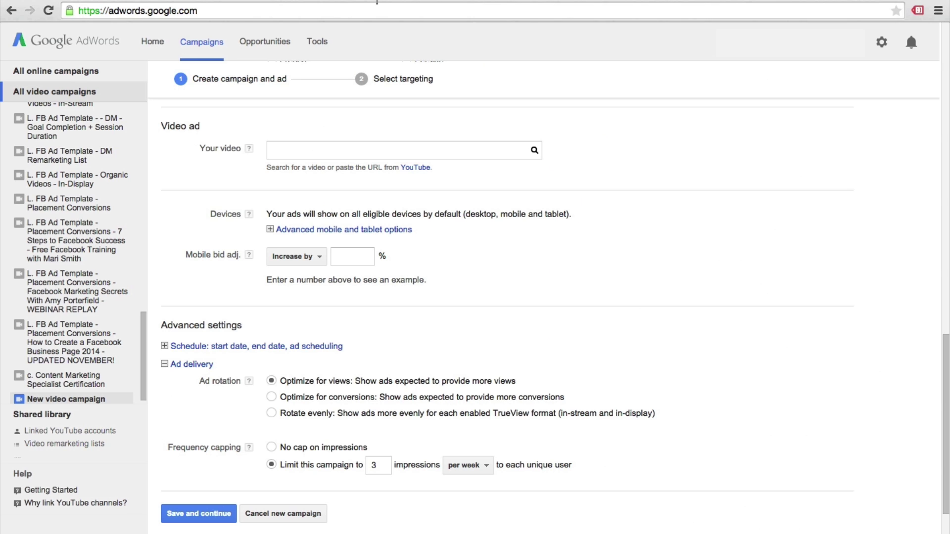
Add the copied YouTube video link and turn off the in-display ad format.
click(349, 152)
key(ctrl+v)
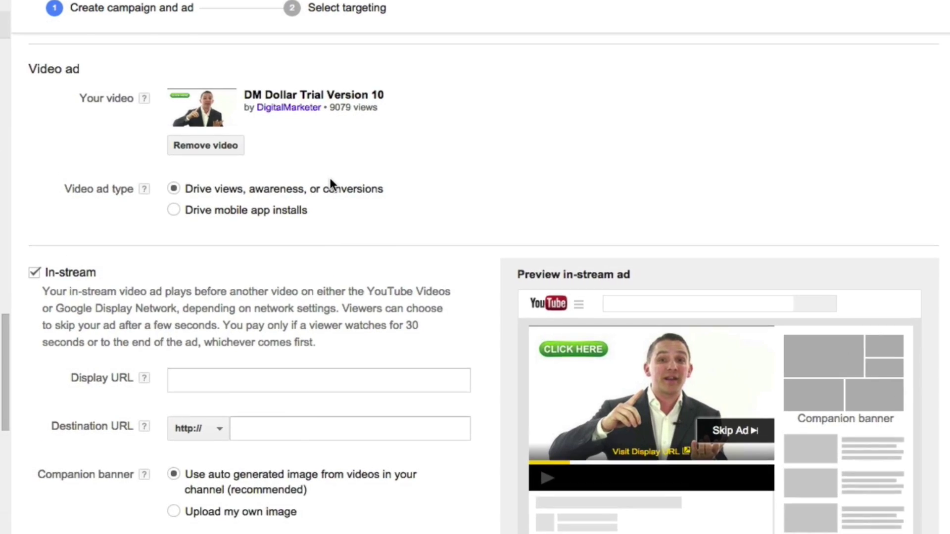
scroll(390, 212, down, 5)
scroll(330, 184, up, 3)
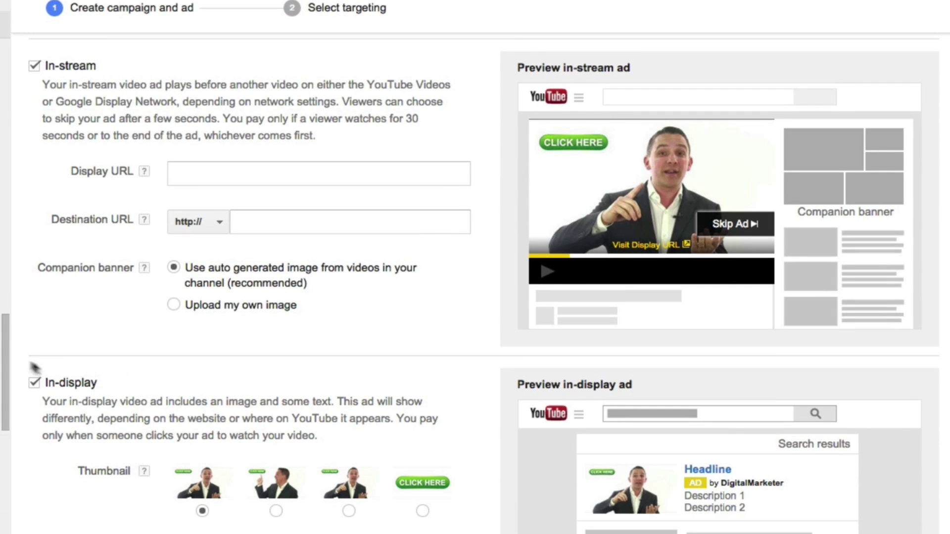
click(33, 383)
scroll(113, 349, up, 2)
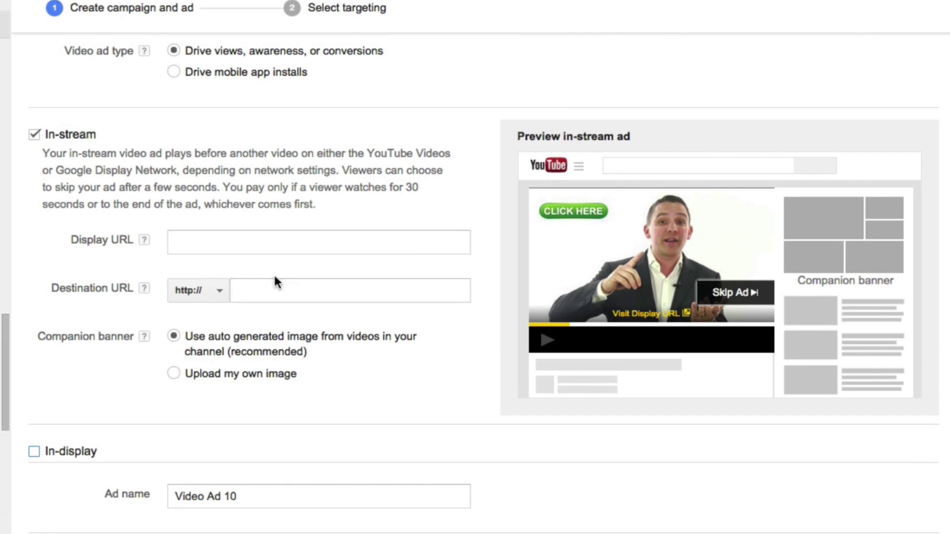
click(273, 294)
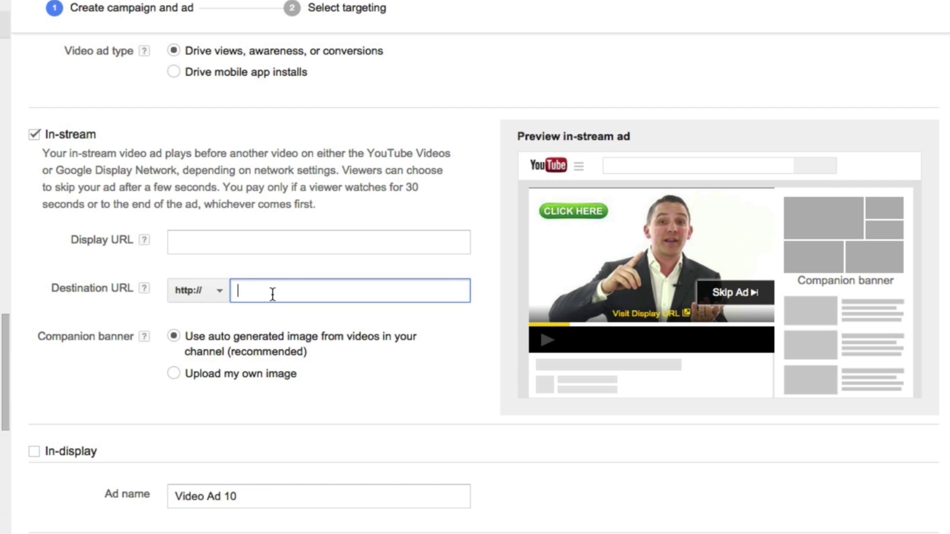
text(www.digitalmarketer.com)
key(Tab)
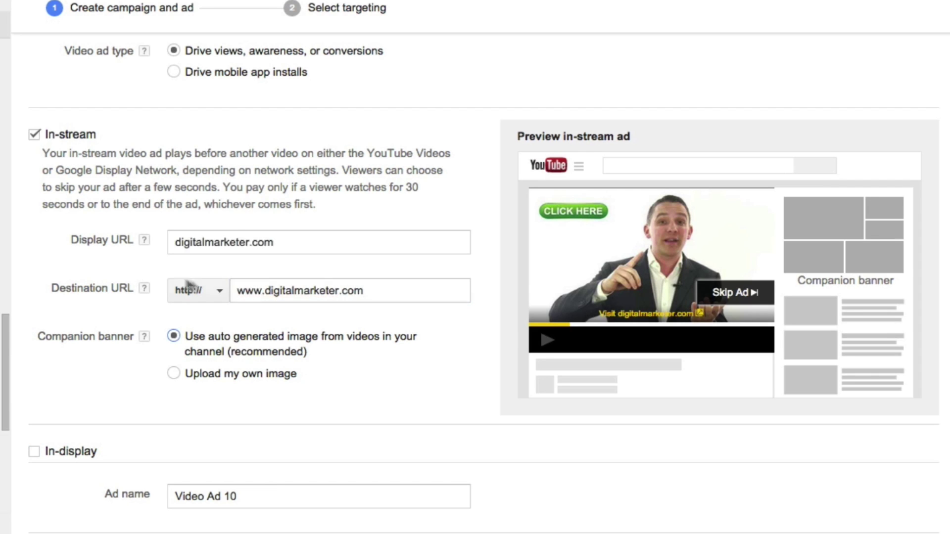
scroll(183, 284, down, 8)
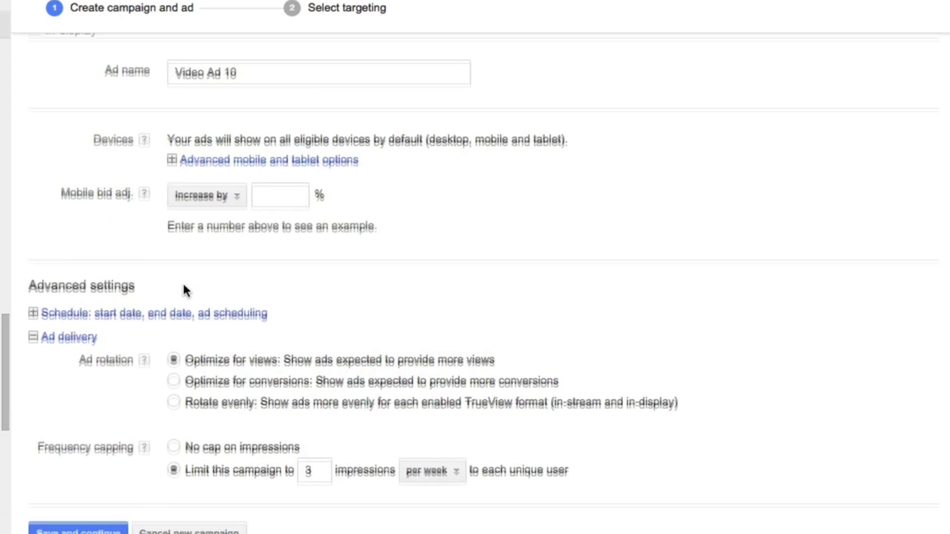
Decrease mobile bids by 100% and expand the advanced mobile and tablet options.
scroll(183, 284, down, 1)
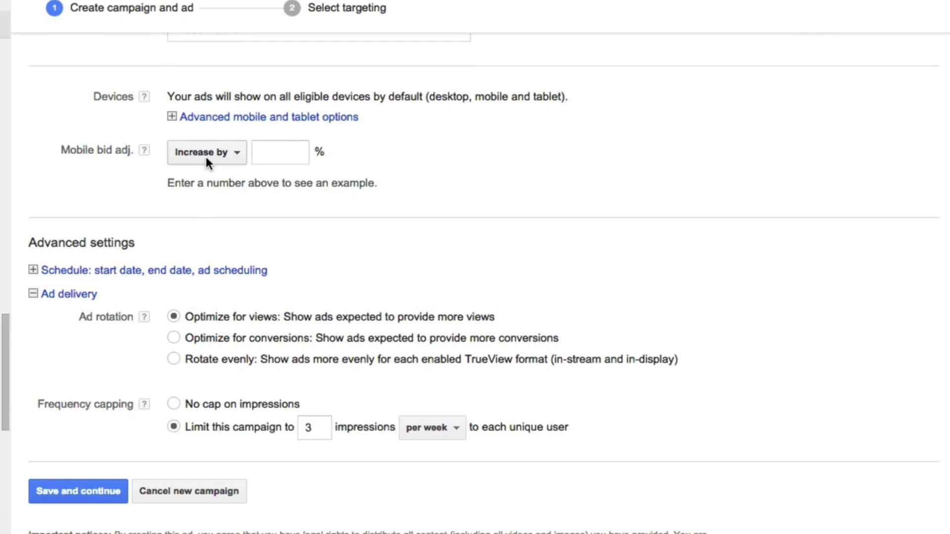
click(144, 150)
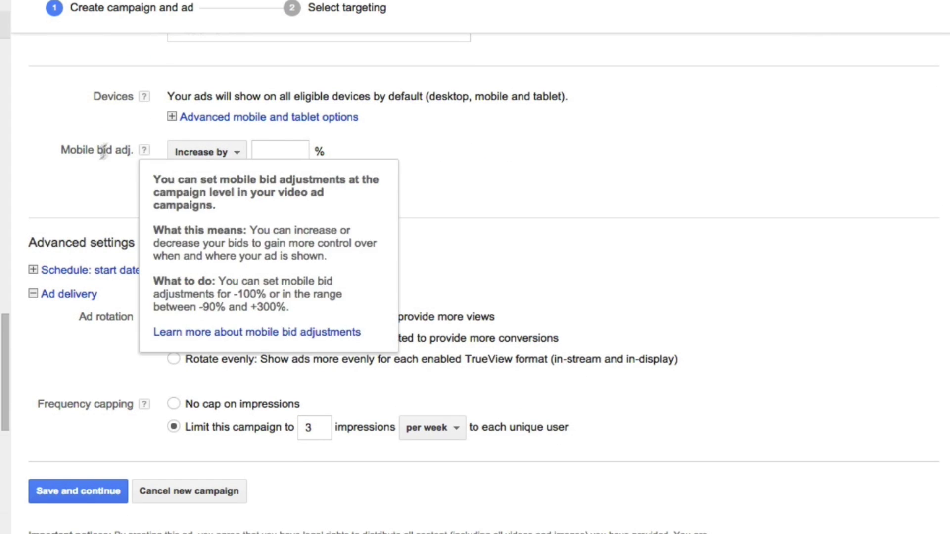
click(219, 153)
click(223, 200)
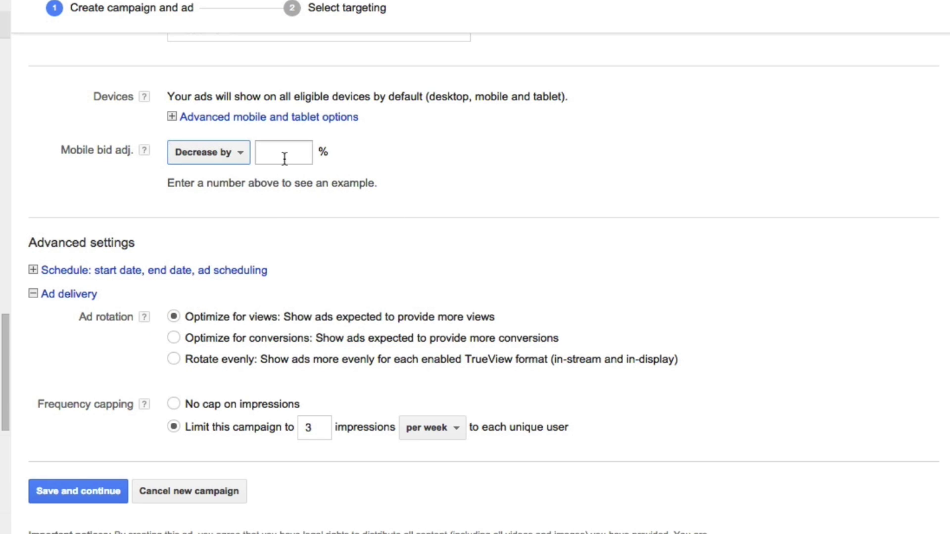
click(284, 157)
text(100)
key(Tab)
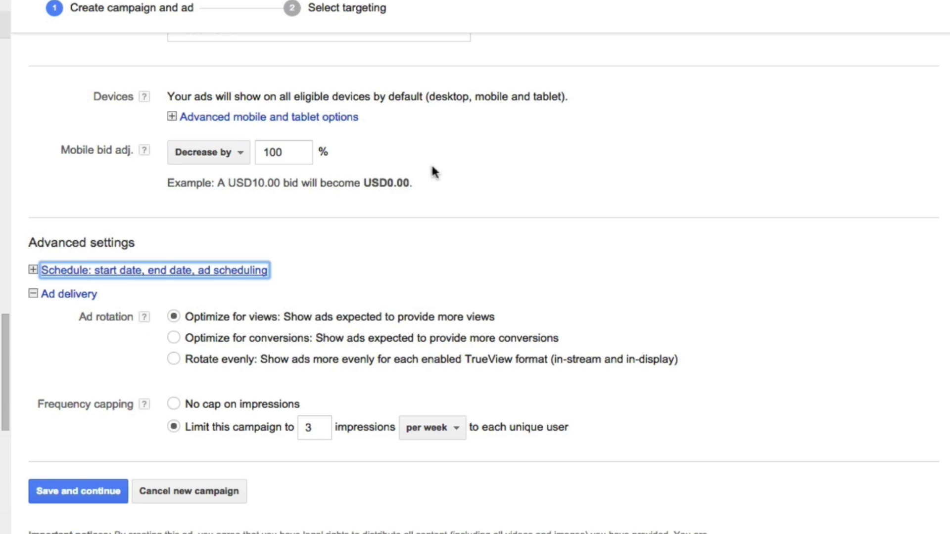
click(444, 147)
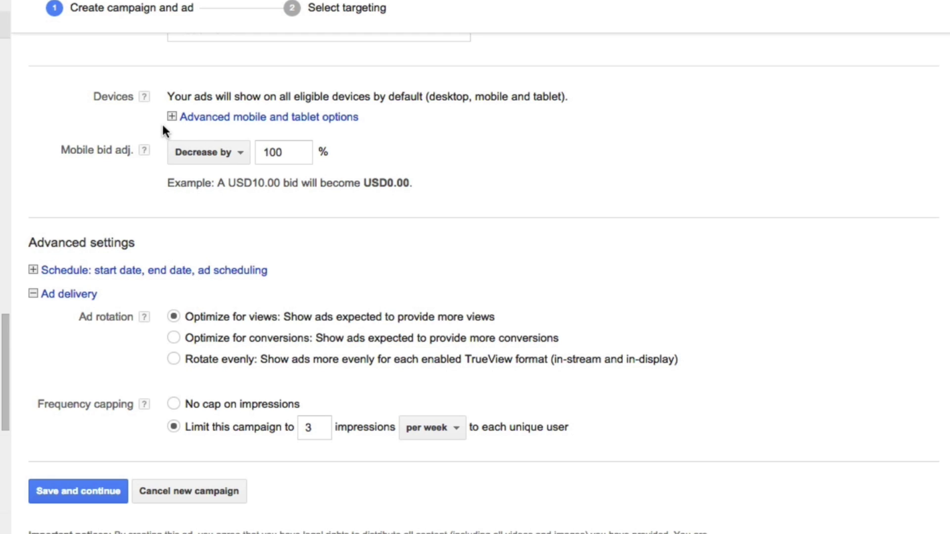
click(258, 118)
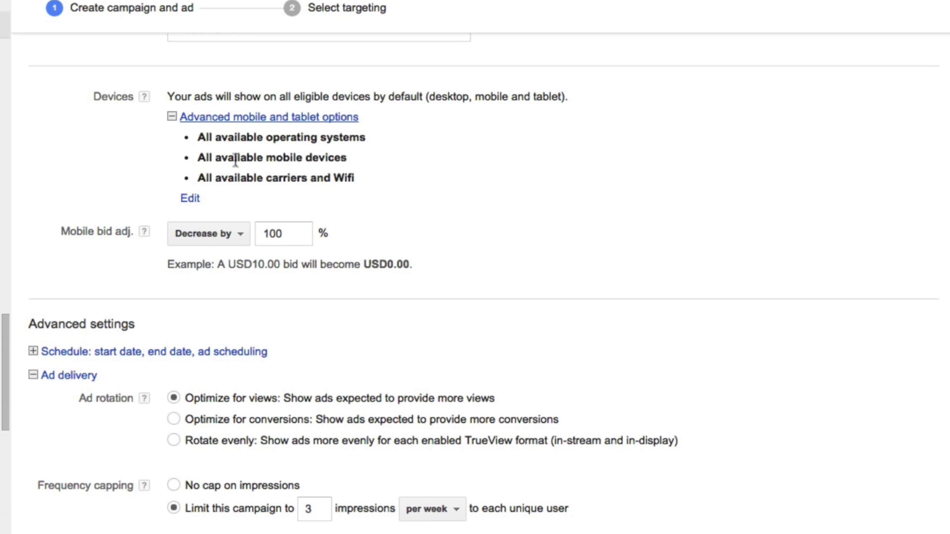
scroll(358, 207, down, 2)
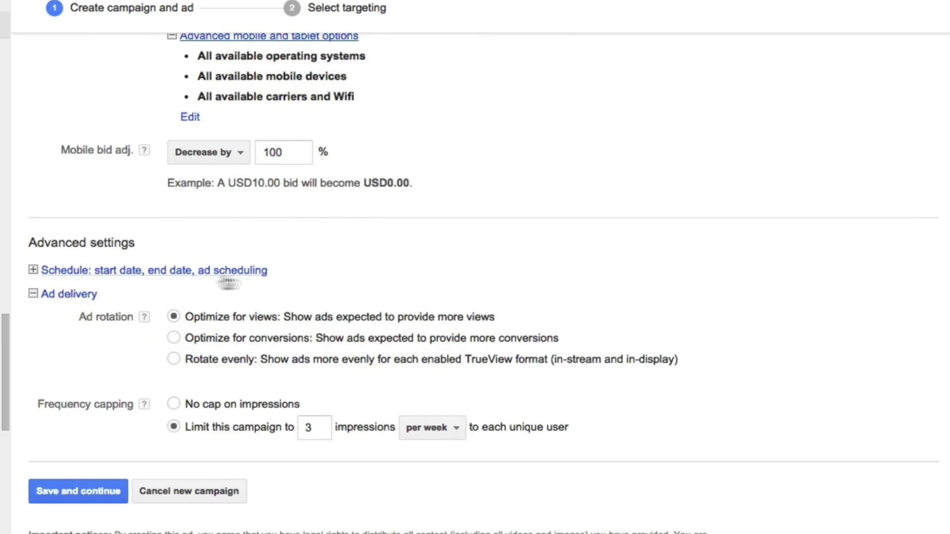
Expand the schedule showing a May 13, 2015 start and no end date; review frequency capping.
click(213, 262)
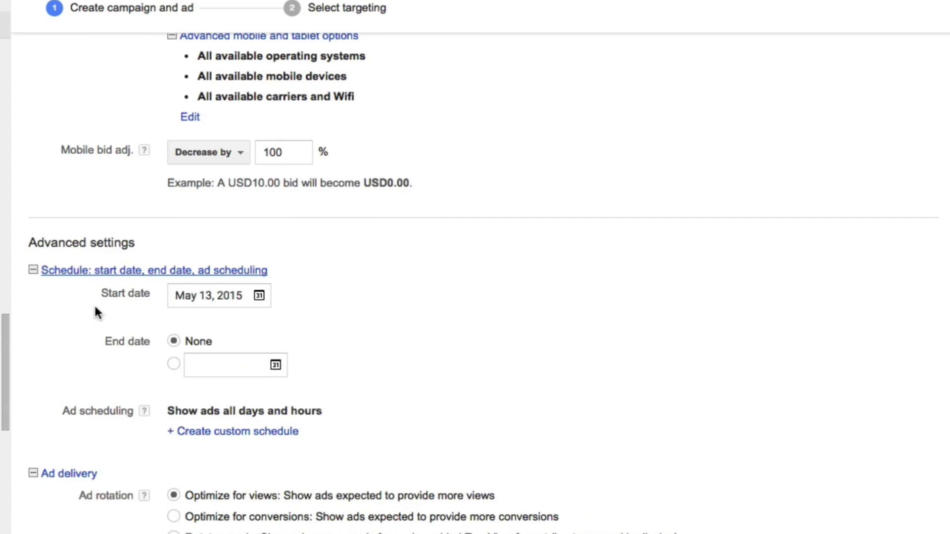
scroll(96, 311, down, 2)
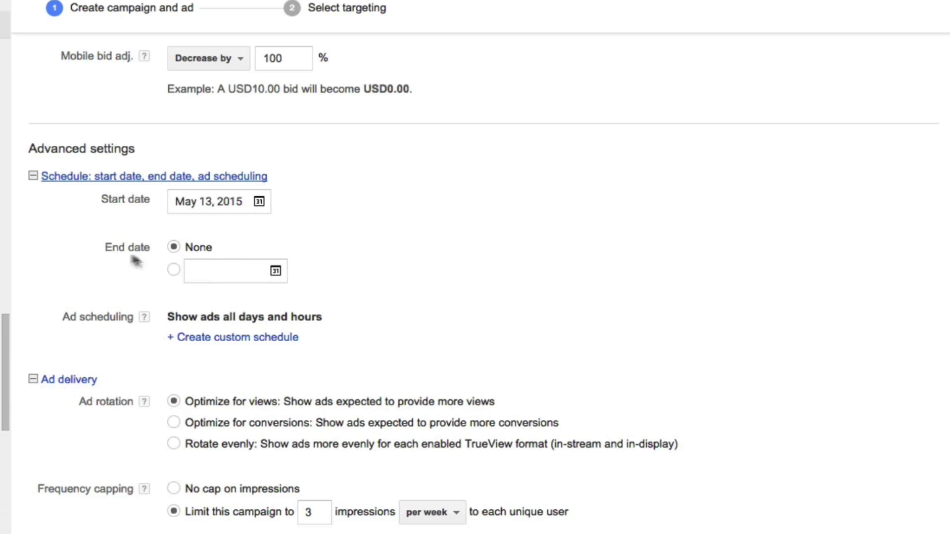
scroll(91, 272, down, 2)
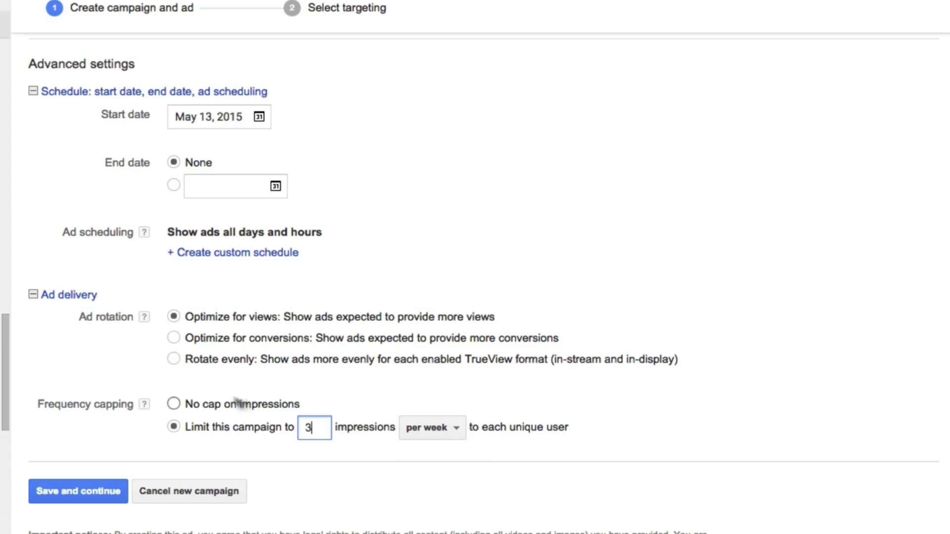
click(143, 404)
click(310, 427)
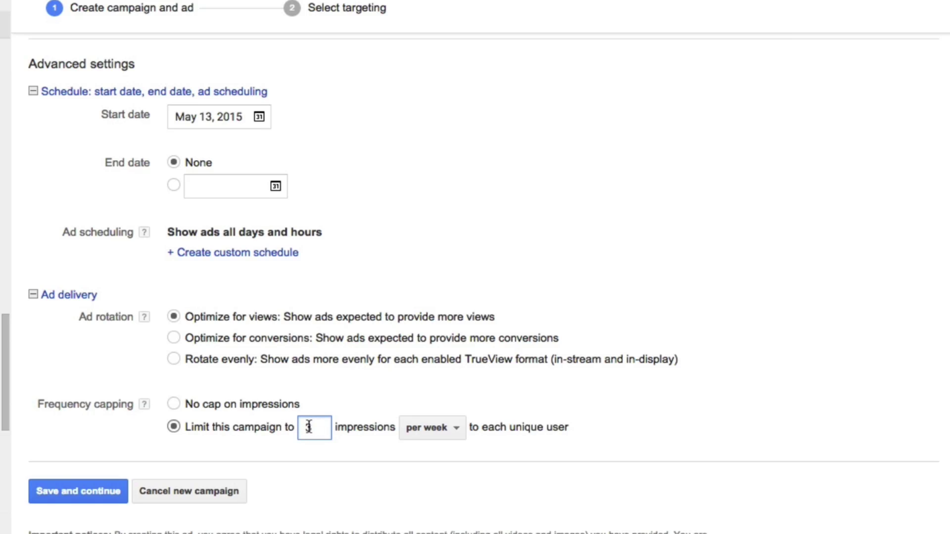
click(449, 432)
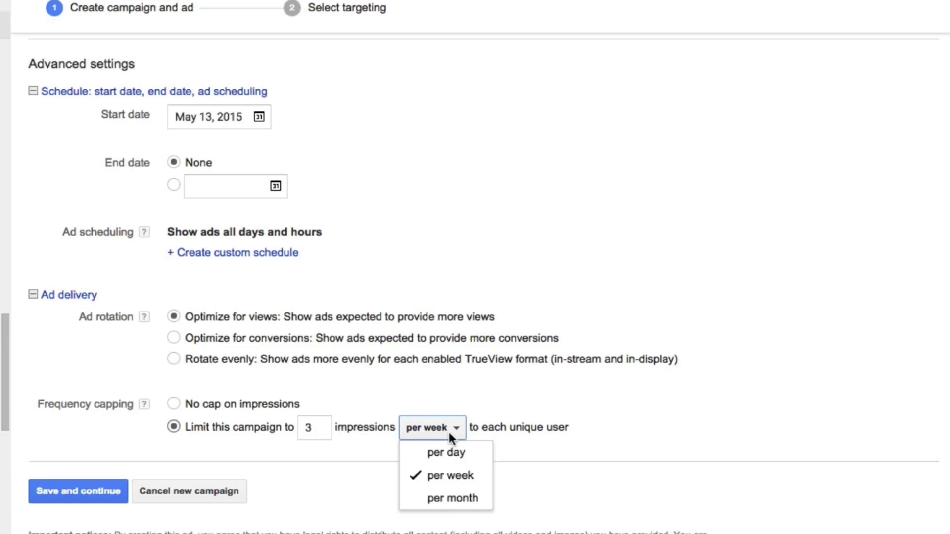
click(560, 448)
click(94, 492)
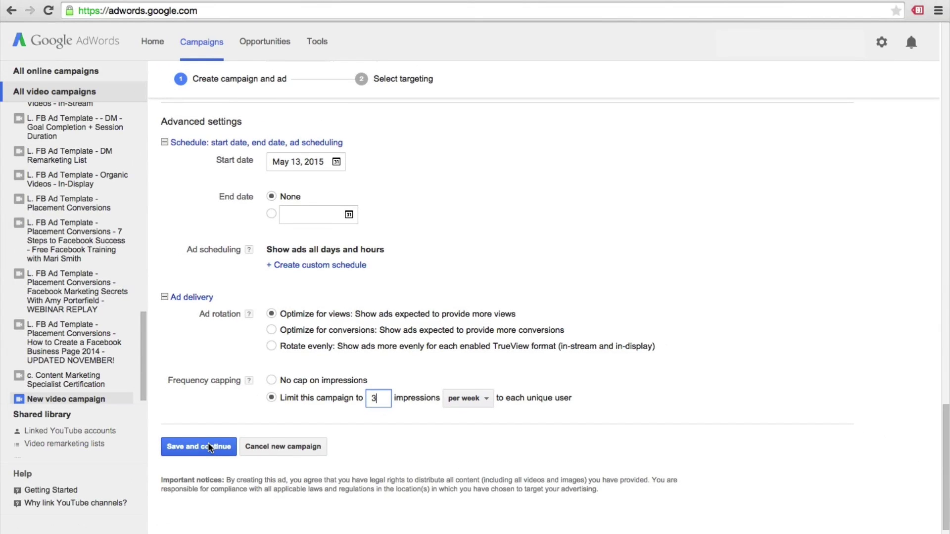
click(209, 447)
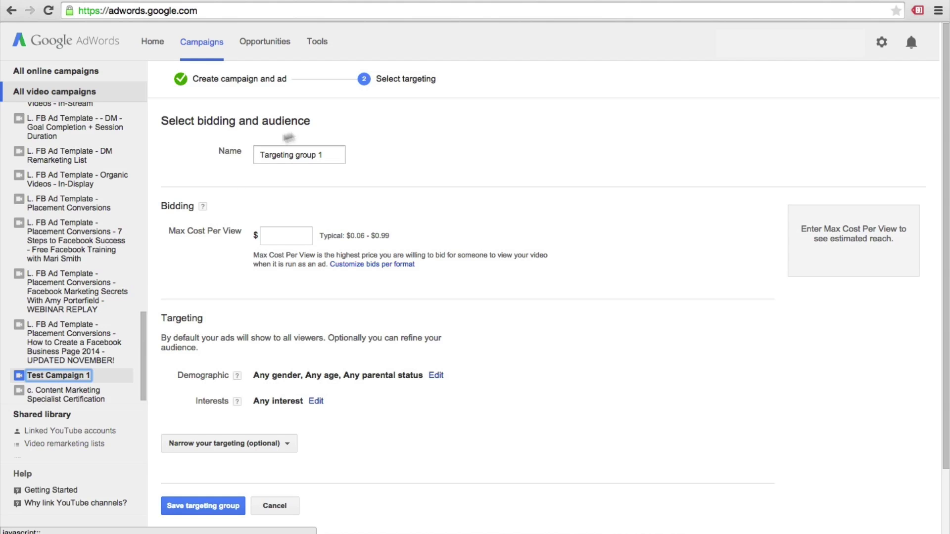
Rename the targeting group to 'Keywords'.
drag(323, 155, 233, 157)
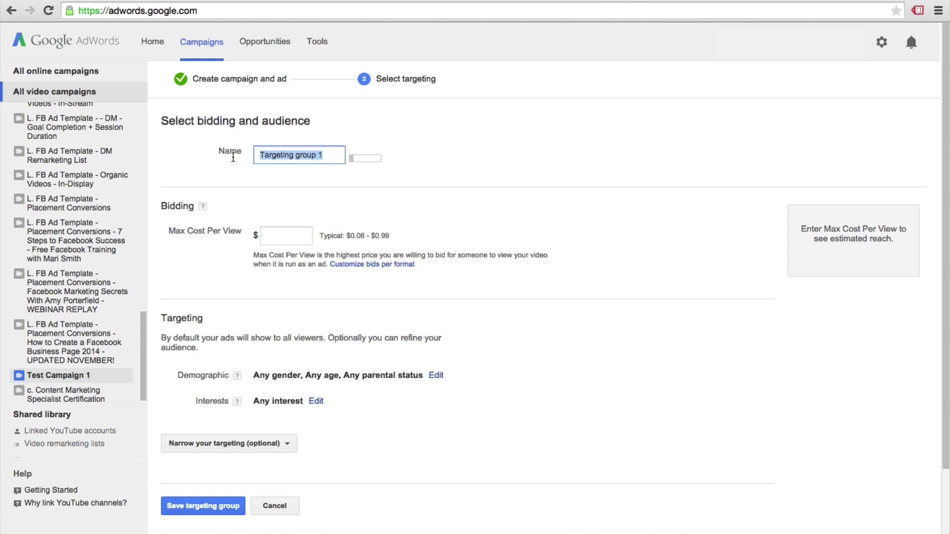
text(Keywords)
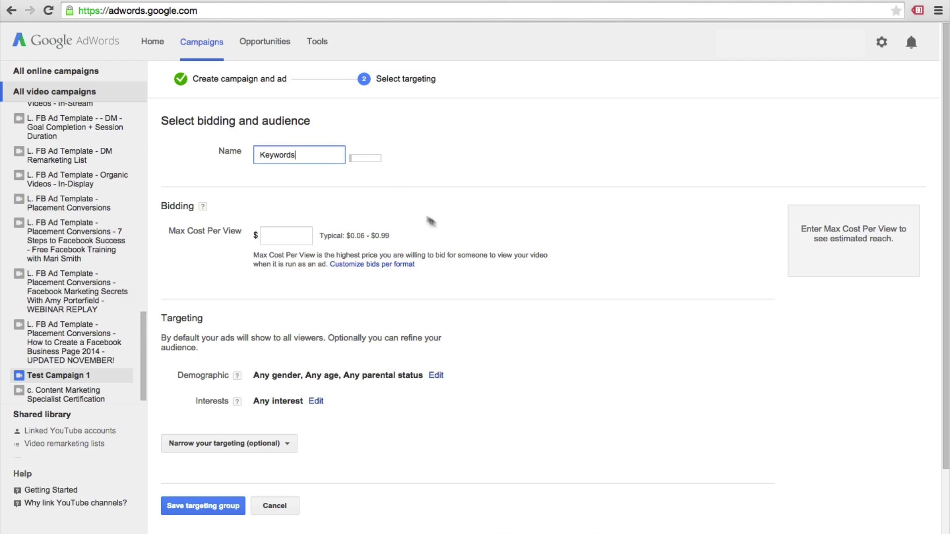
click(282, 239)
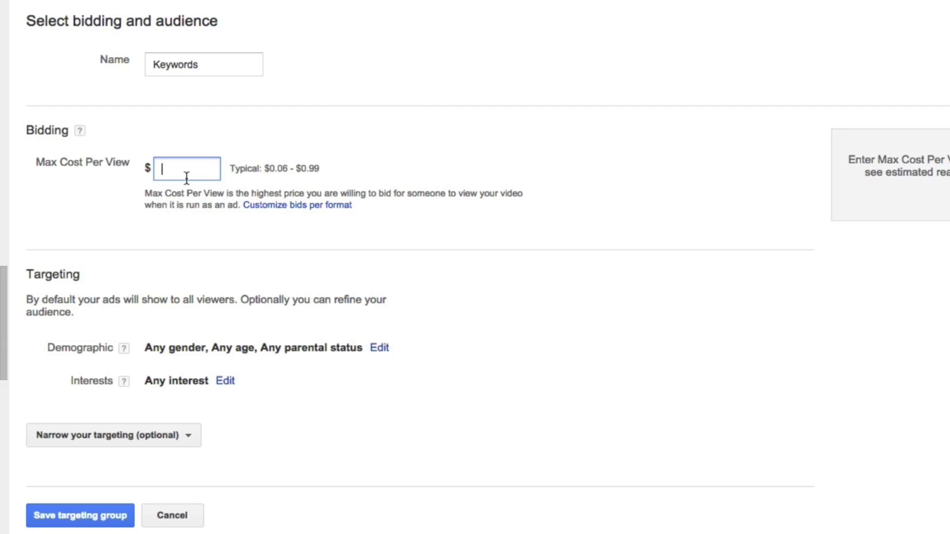
Set the Keywords group's max cost per view to $0.15 and review demographic options.
text(0.15)
click(309, 206)
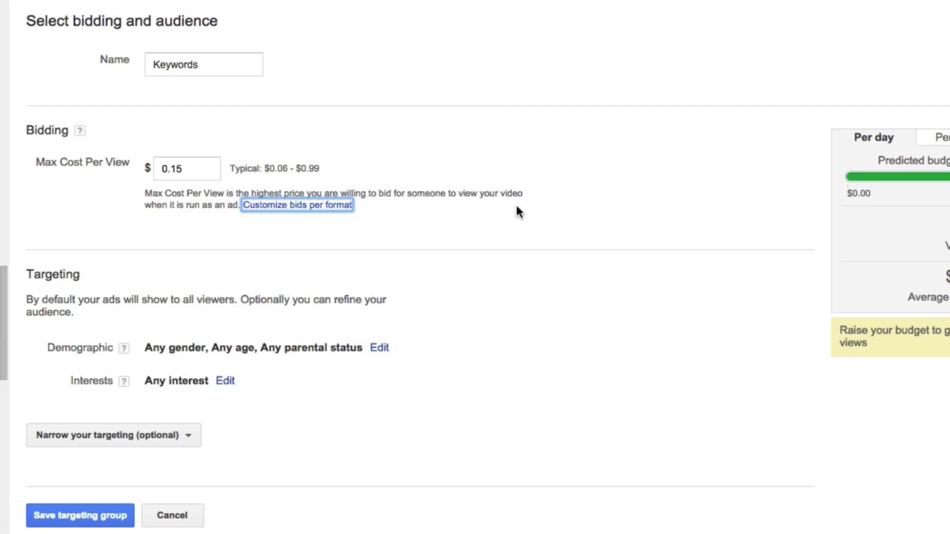
scroll(429, 241, down, 3)
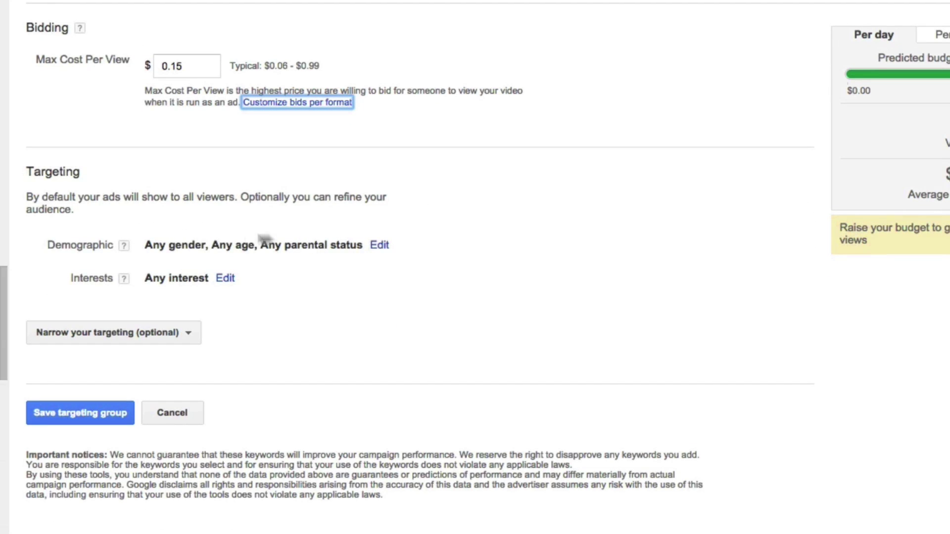
click(386, 246)
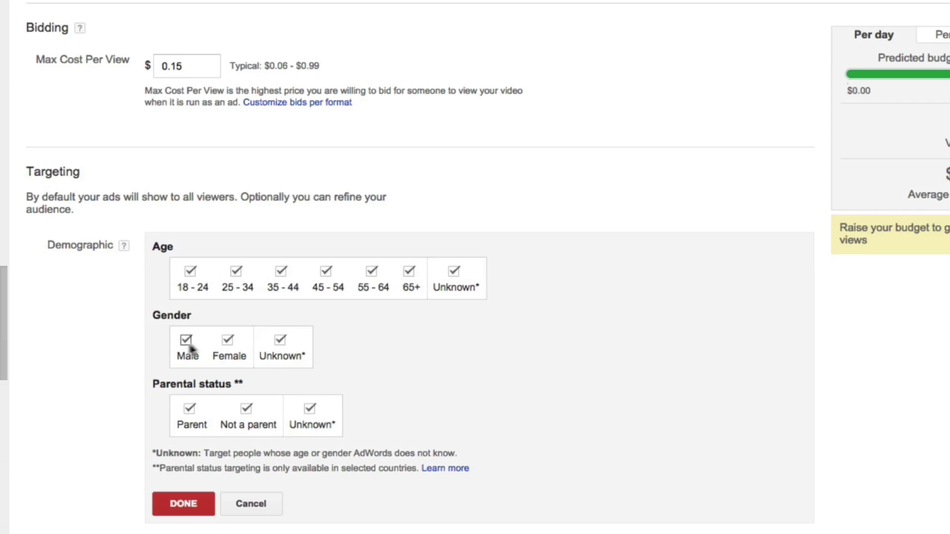
Keep all demographic groups included and bring up the optional narrow-targeting choices.
scroll(128, 387, down, 2)
scroll(127, 387, down, 2)
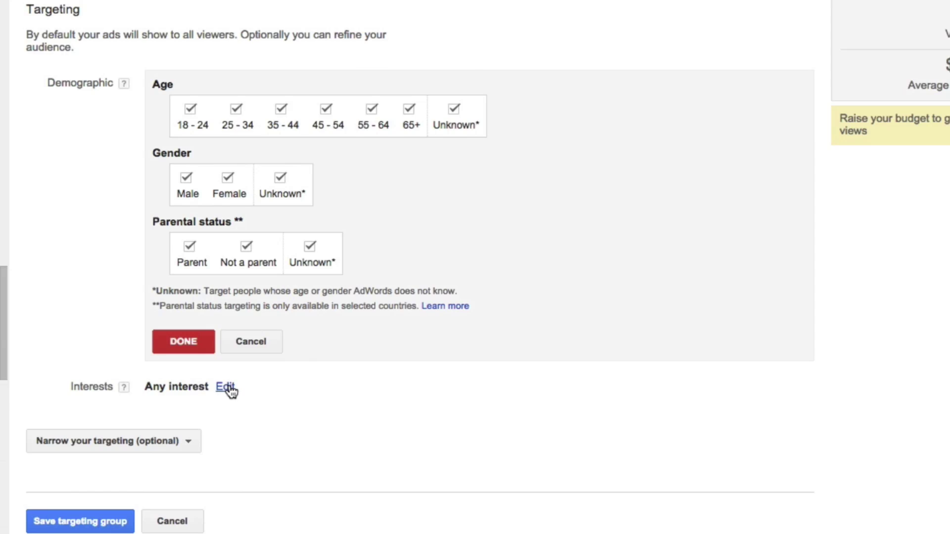
click(176, 441)
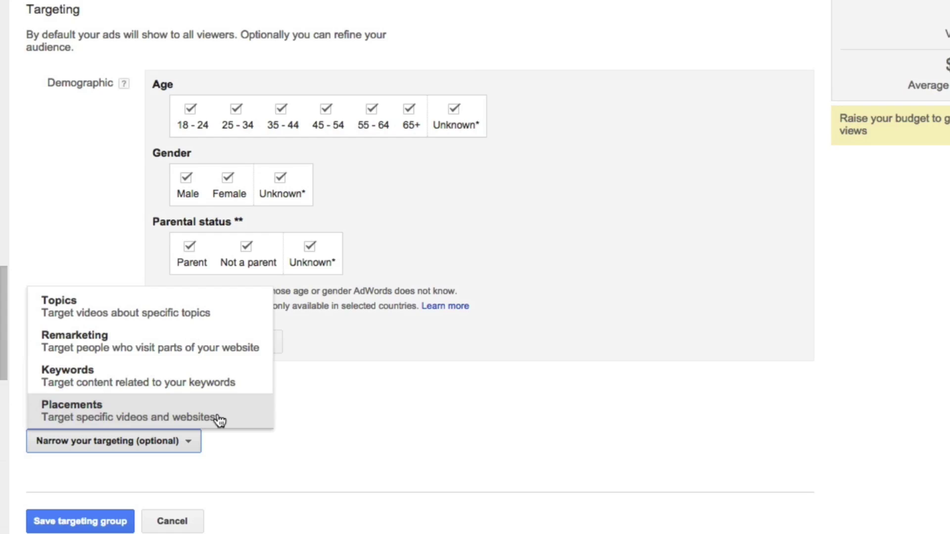
Target by keywords: digital marketing, online marketing, and related online marketing consultant.
click(218, 386)
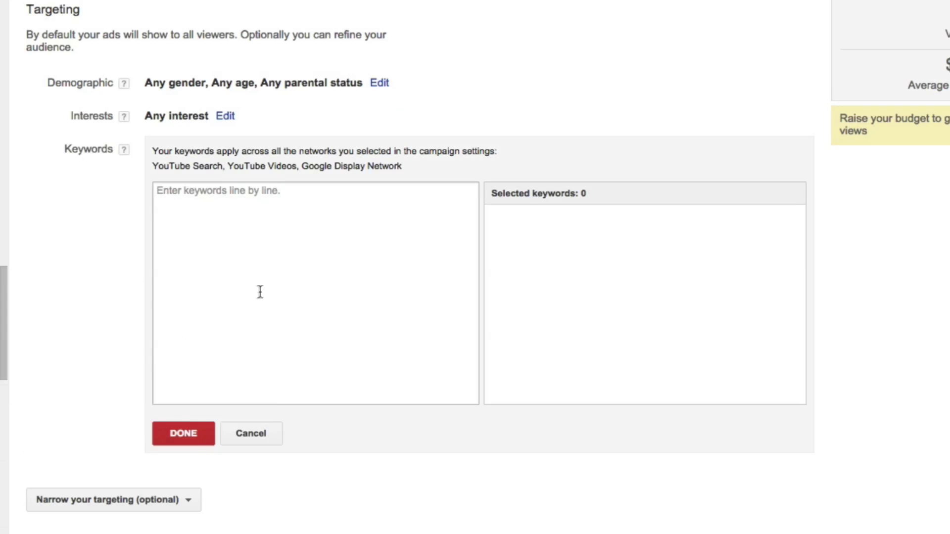
click(312, 220)
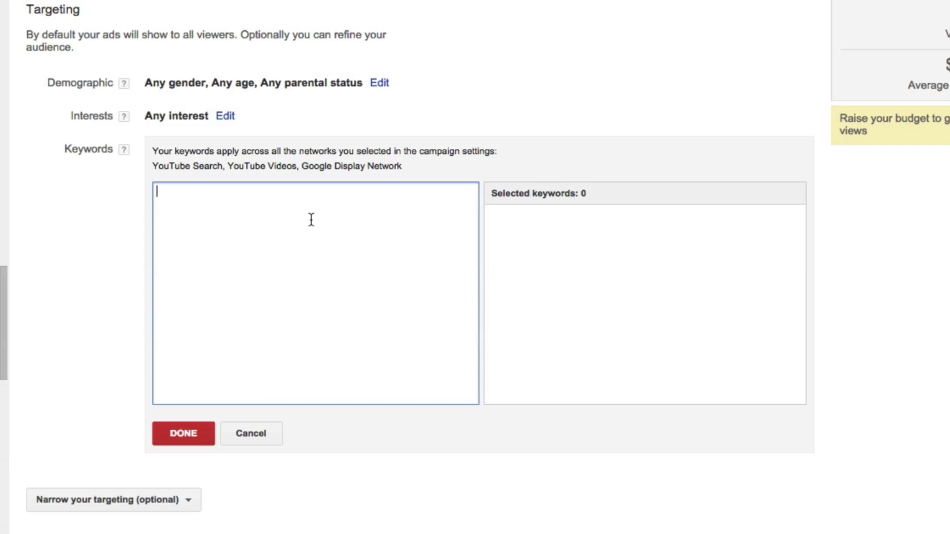
text(digital marke)
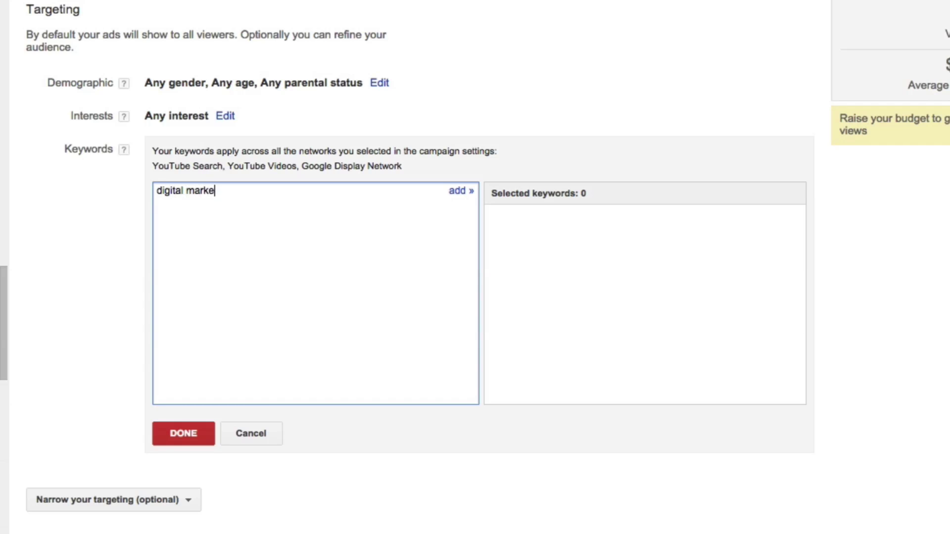
text(ting)
click(463, 191)
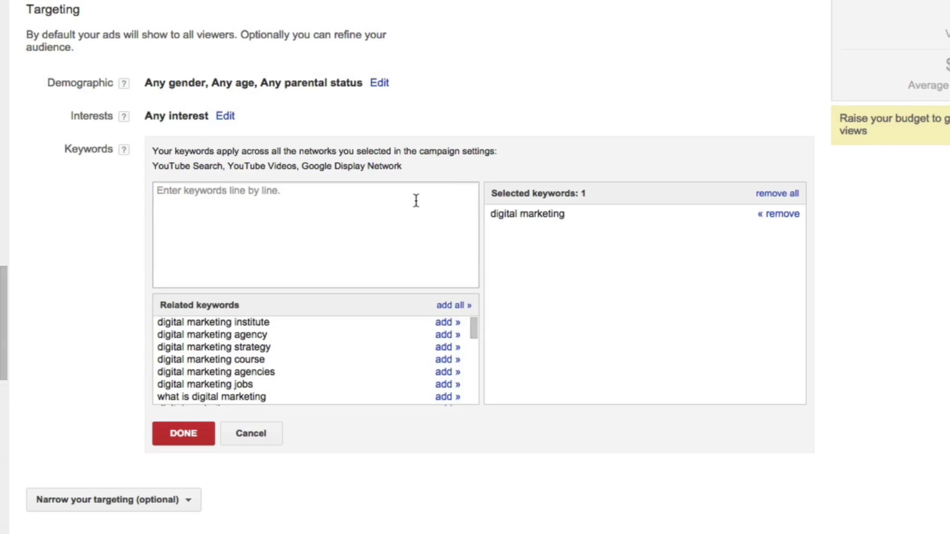
click(409, 213)
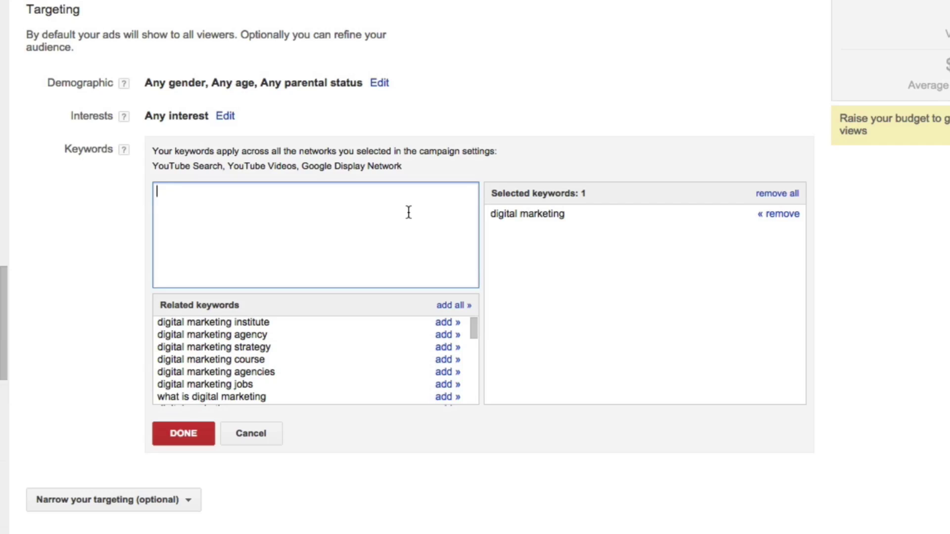
text(online ma)
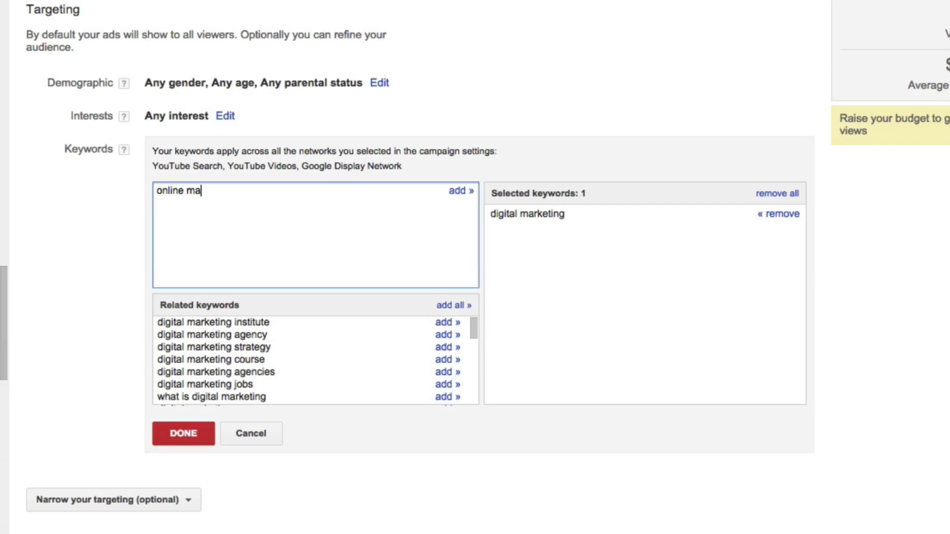
text(rketing)
click(470, 193)
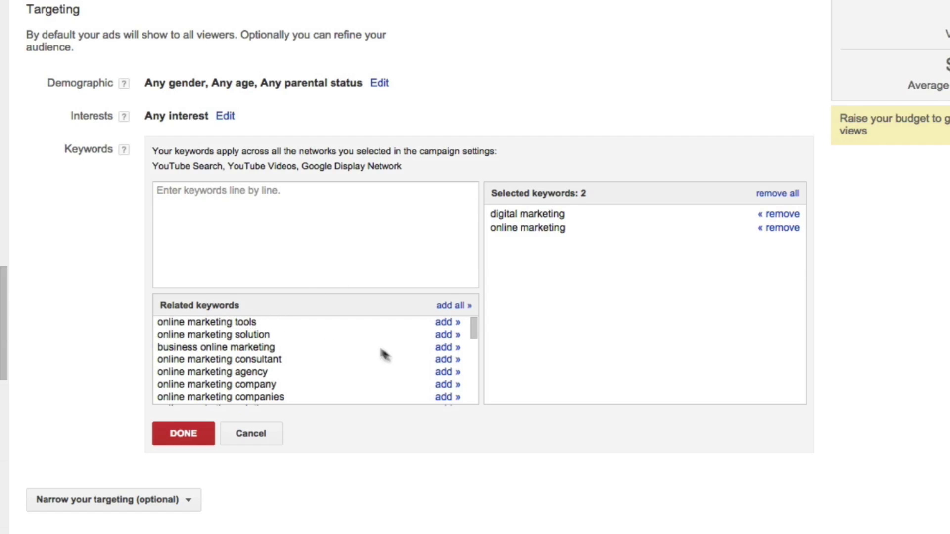
click(448, 360)
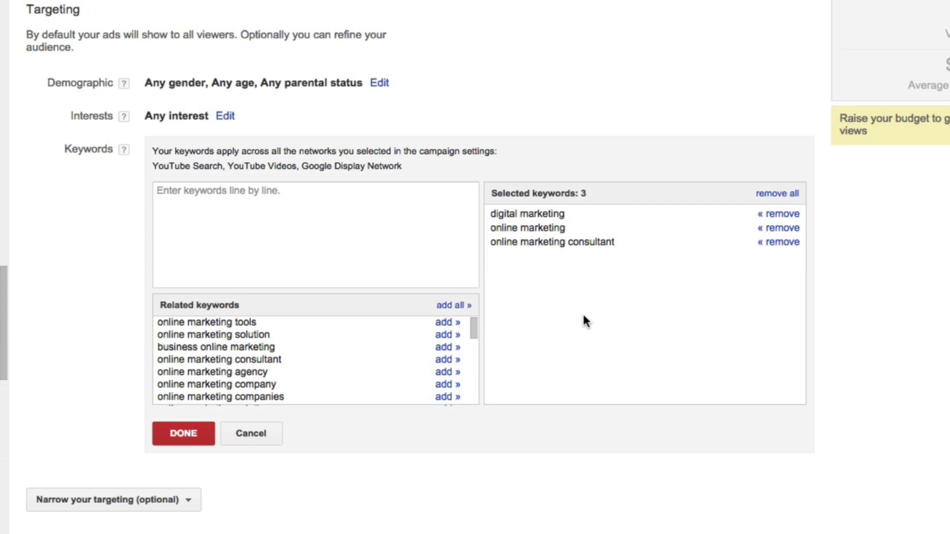
Close the keyword editor and save the Keywords targeting group.
click(185, 430)
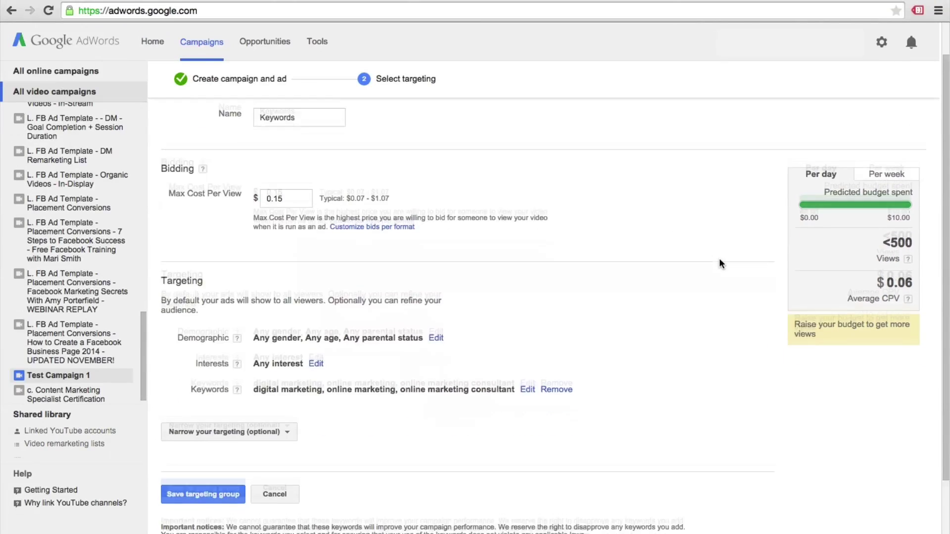
scroll(600, 268, down, 1)
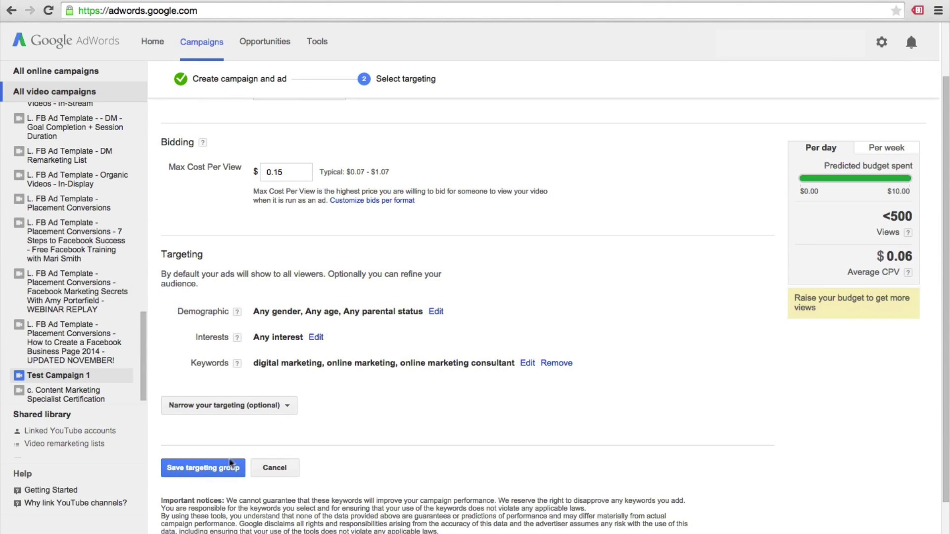
click(216, 470)
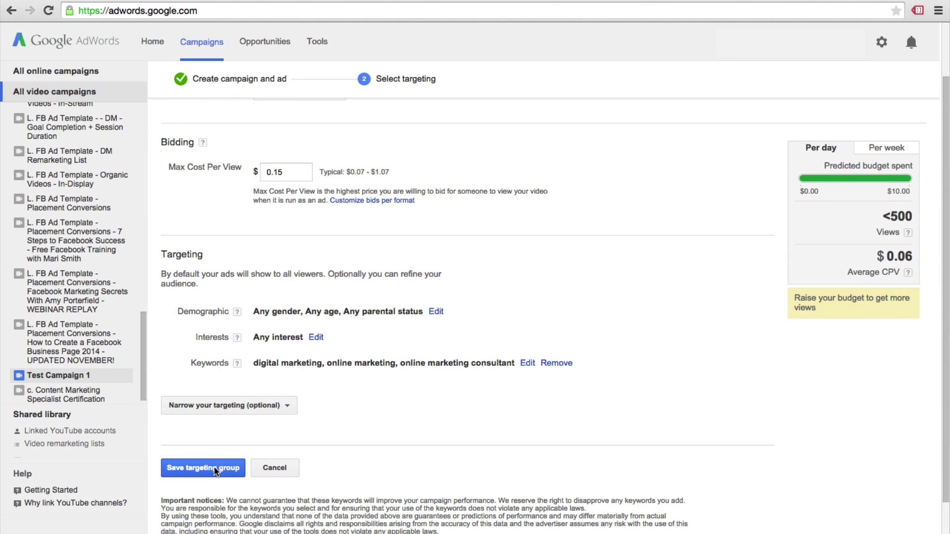